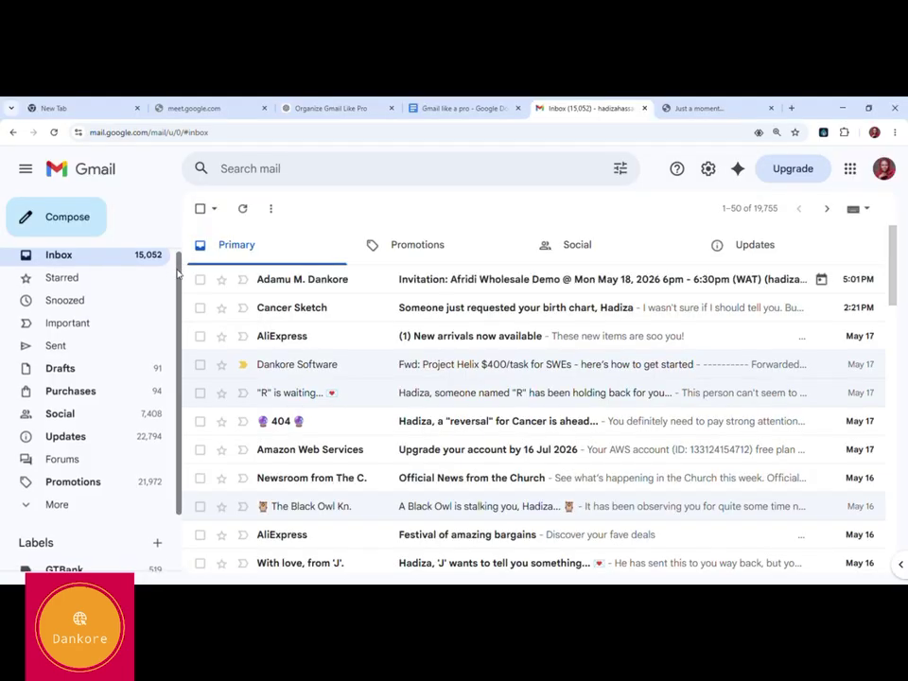
# Create a new label named "work" without nesting it under a parent label.
pyautogui.scroll(-2, 177, 296)
pyautogui.moveTo(177, 296); pyautogui.dragTo(178, 350)
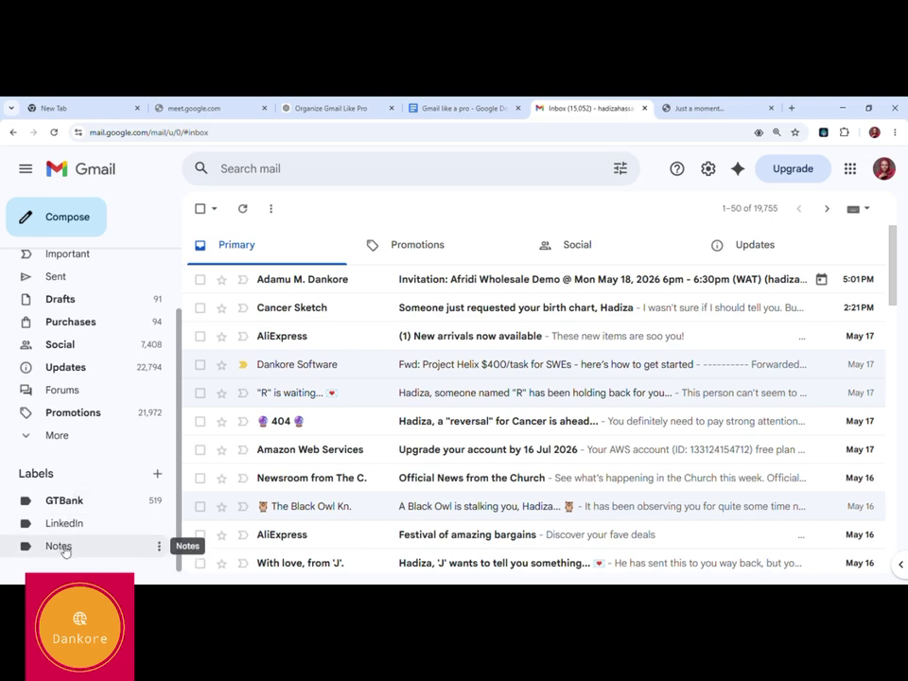
pyautogui.click(158, 474)
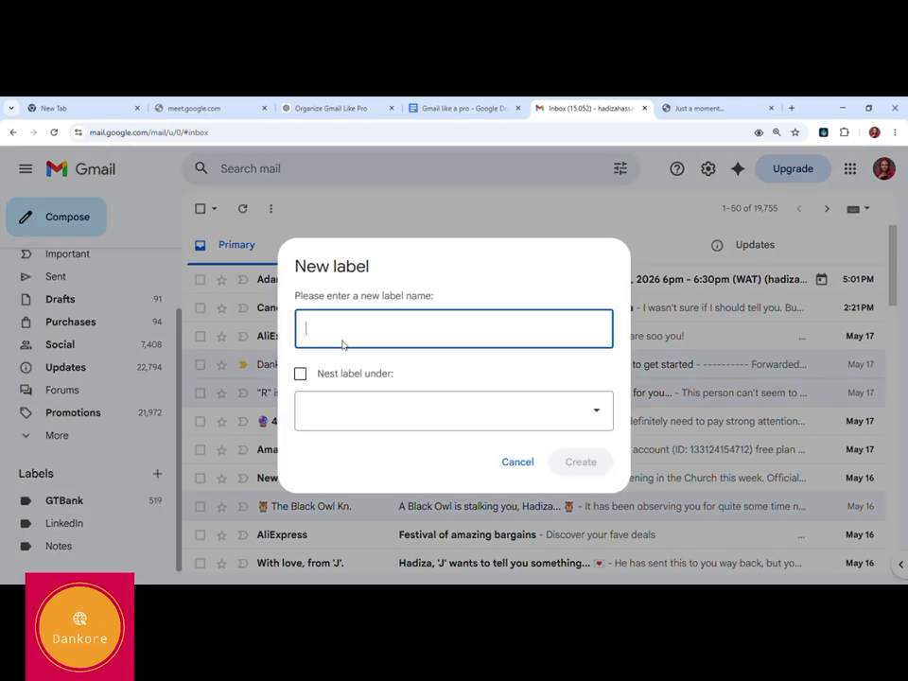
pyautogui.write('W')
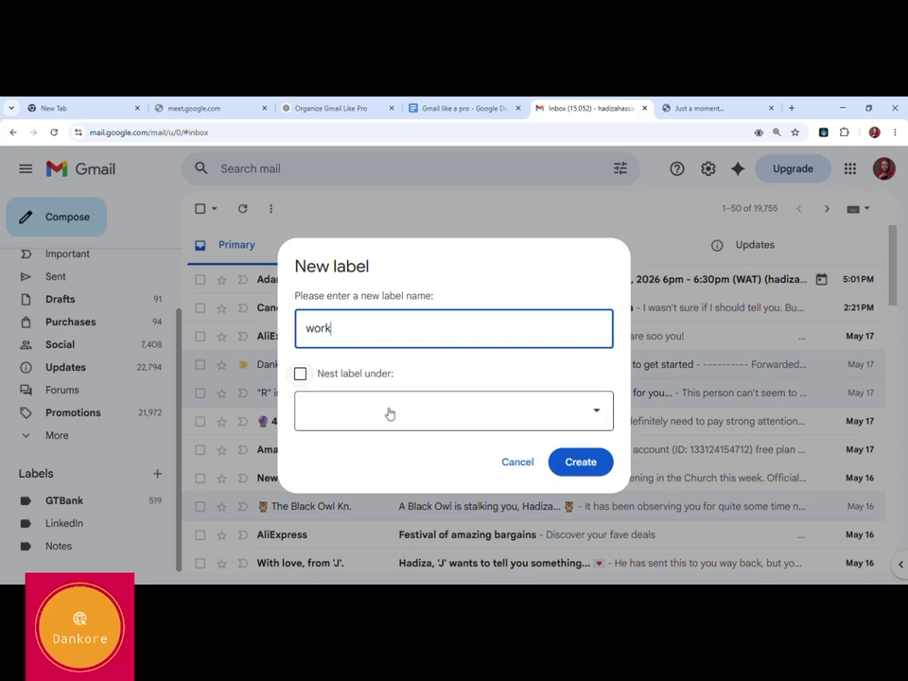
pyautogui.click(600, 423)
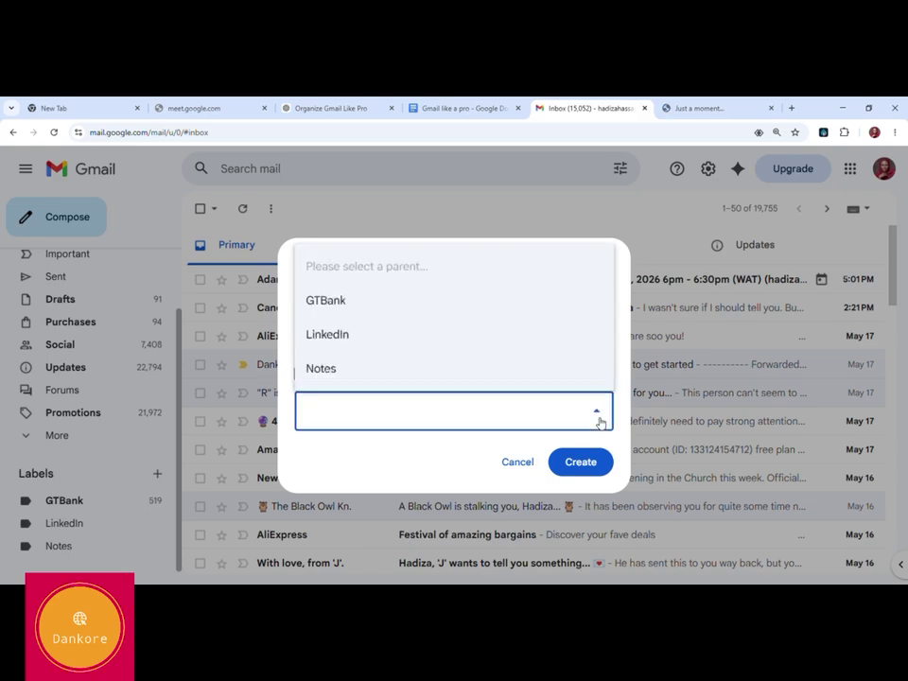
pyautogui.click(599, 422)
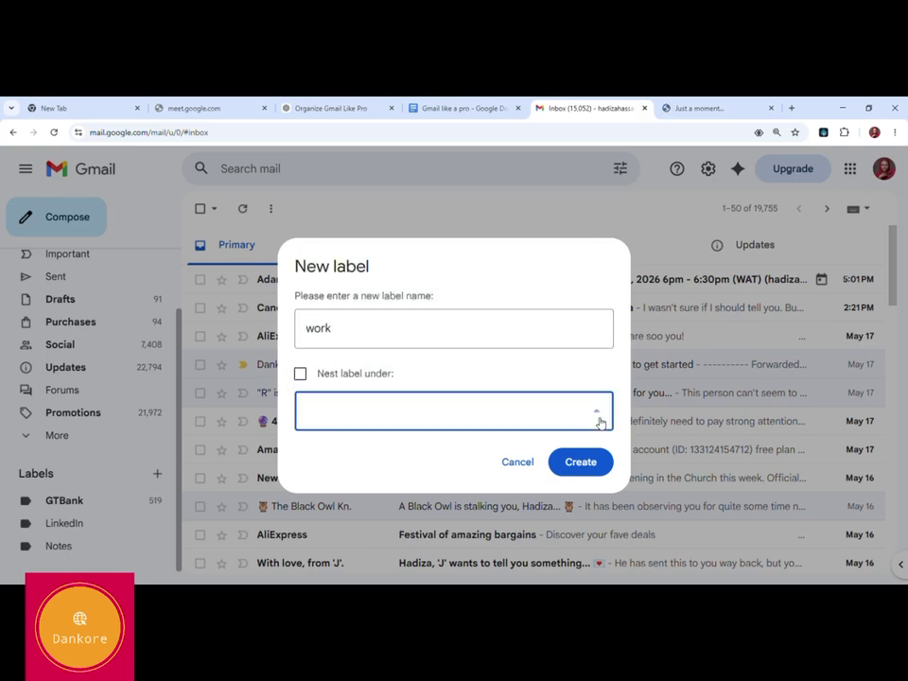
pyautogui.click(580, 462)
pyautogui.scroll(-2, 87, 426)
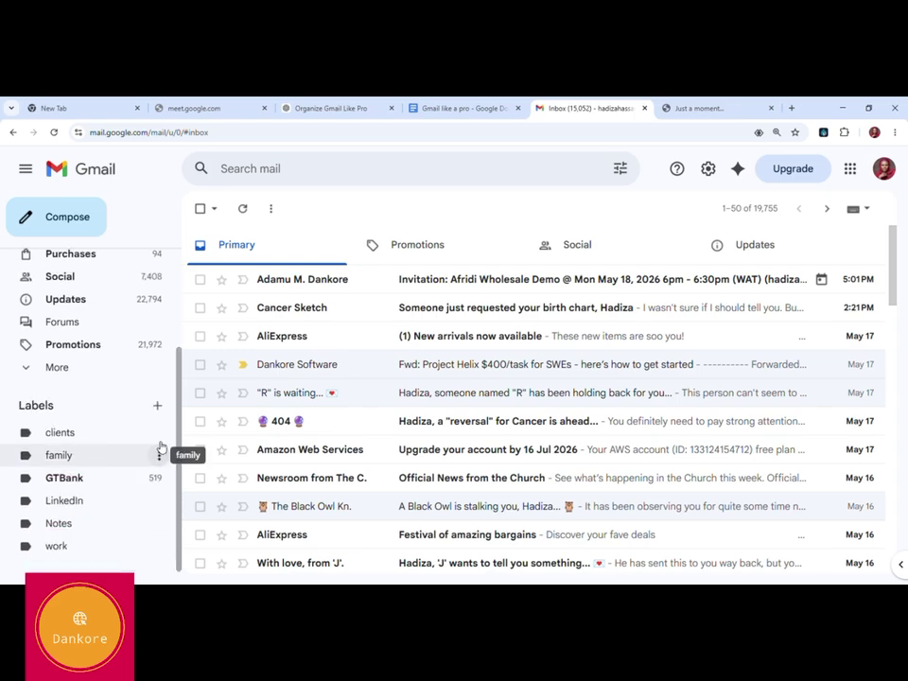
# Set the label color of "clients" to blue and of "family" to orange.
pyautogui.click(159, 432)
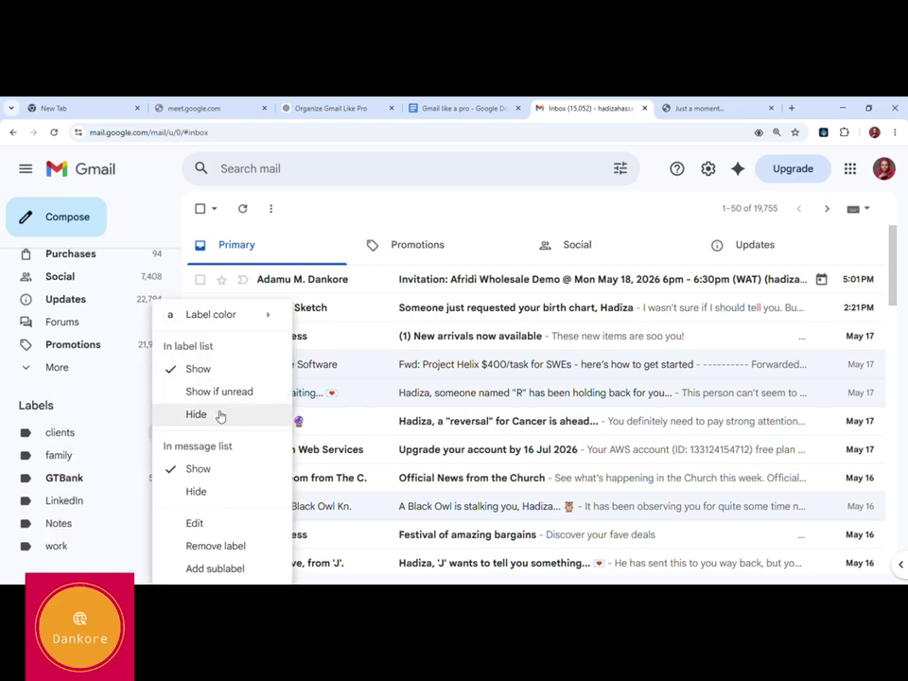
pyautogui.moveTo(241, 320)
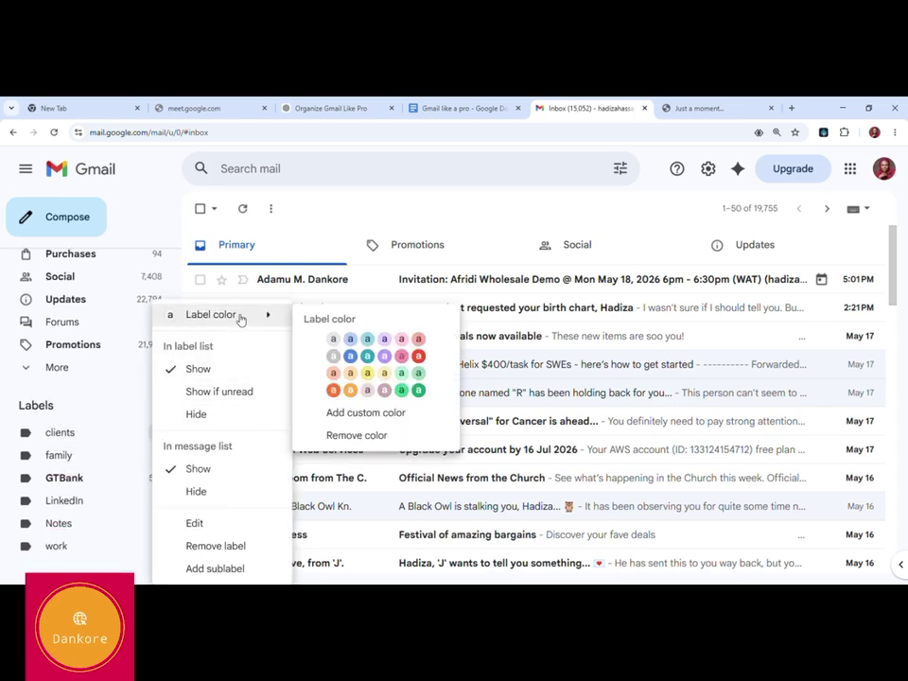
pyautogui.click(353, 358)
pyautogui.click(159, 455)
pyautogui.moveTo(241, 180)
pyautogui.click(351, 253)
# Set the label color of "GTBank" to red and of "LinkedIn" to light teal.
pyautogui.click(159, 478)
pyautogui.moveTo(241, 202)
pyautogui.click(419, 243)
pyautogui.click(158, 501)
pyautogui.moveTo(241, 225)
pyautogui.click(367, 247)
pyautogui.click(246, 549)
# Set the label color of "Notes" to yellow and of "work" to green.
pyautogui.click(159, 523)
pyautogui.moveTo(241, 246)
pyautogui.click(369, 309)
pyautogui.click(235, 550)
pyautogui.click(159, 547)
pyautogui.moveTo(241, 270)
pyautogui.click(418, 345)
pyautogui.click(231, 550)
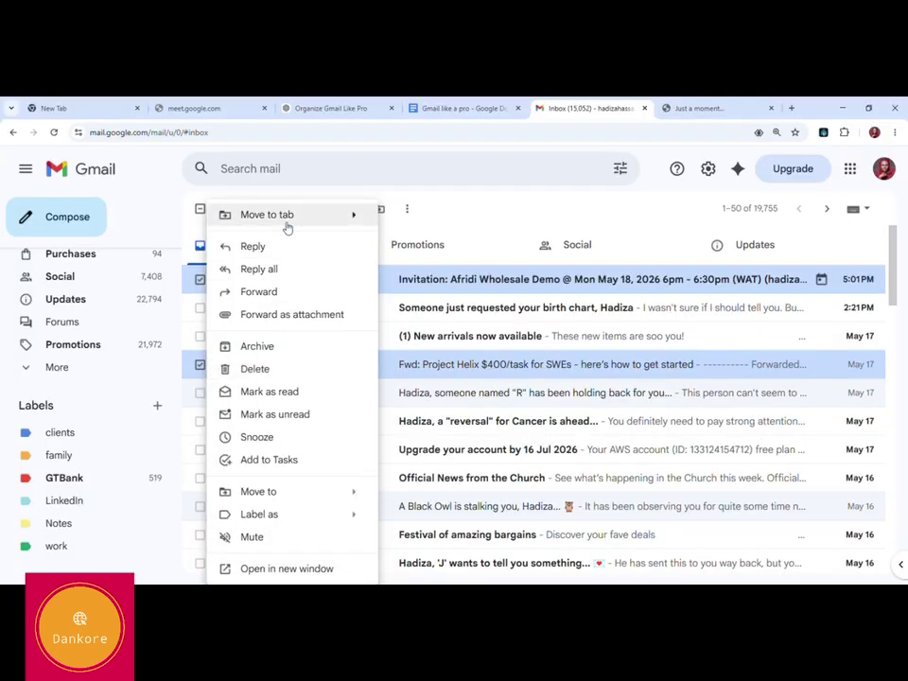
# Apply the "work" label to the selected Afridi Wholesale Demo invitation and the forwarded Project Helix email.
pyautogui.moveTo(292, 218)
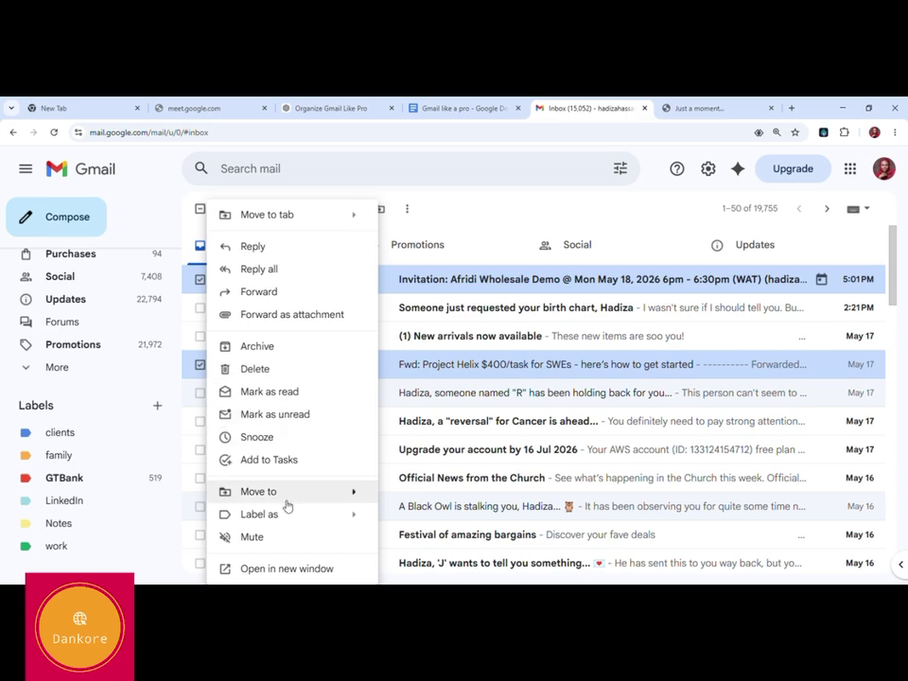
pyautogui.moveTo(283, 519)
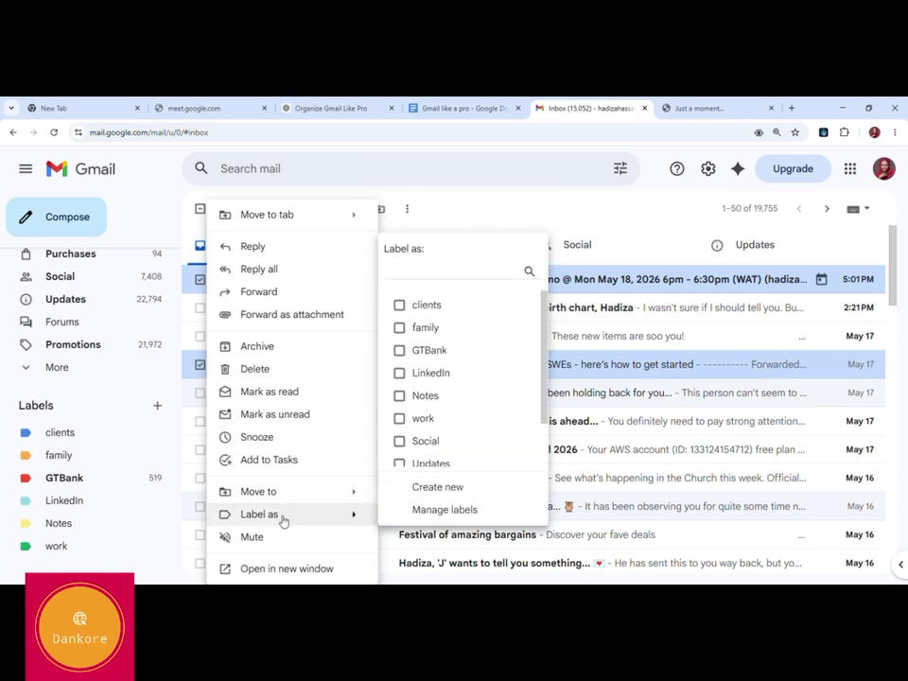
pyautogui.click(423, 418)
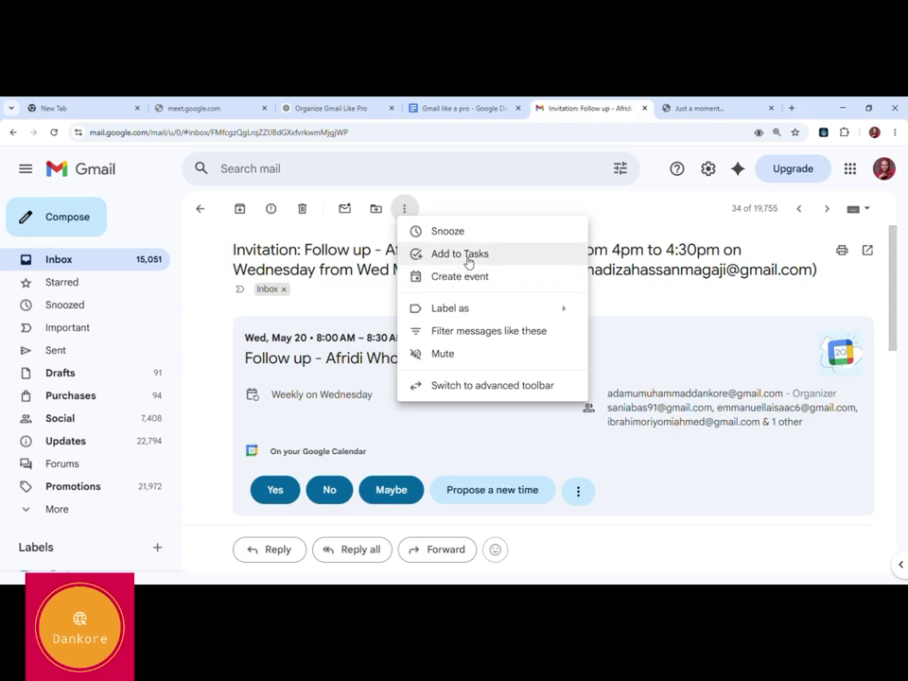
# Start a filter for messages like the opened Afridi follow-up invitation.
pyautogui.click(476, 331)
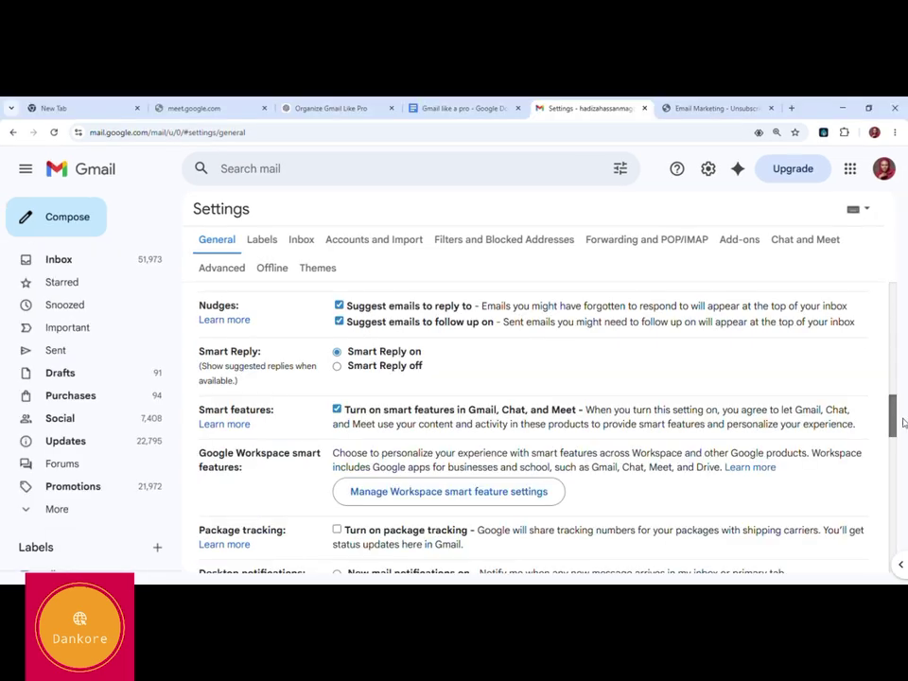
pyautogui.scroll(-3, 903, 430)
pyautogui.moveTo(903, 430); pyautogui.dragTo(903, 483)
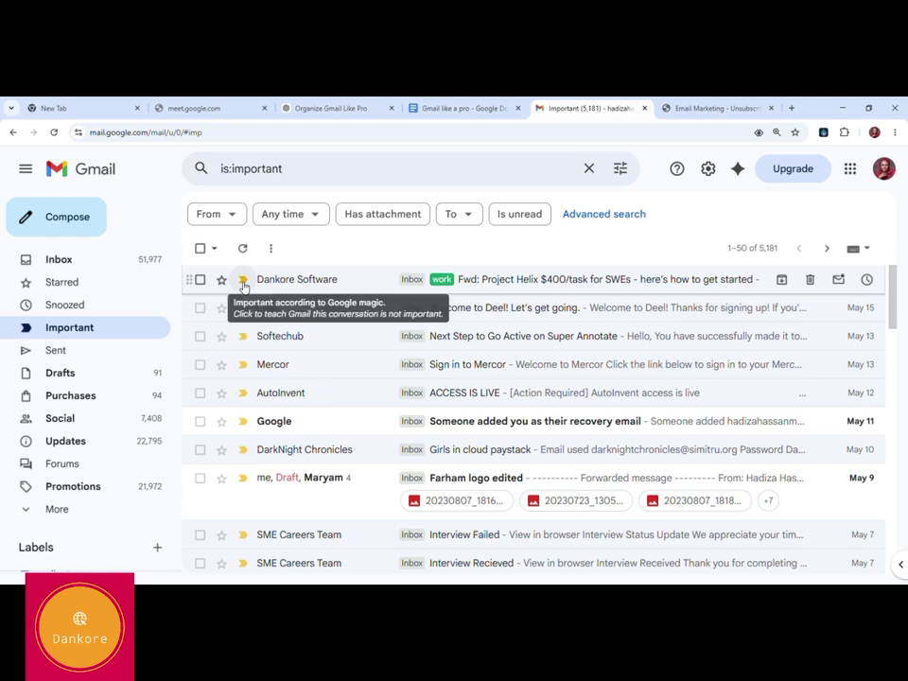
pyautogui.click(98, 360)
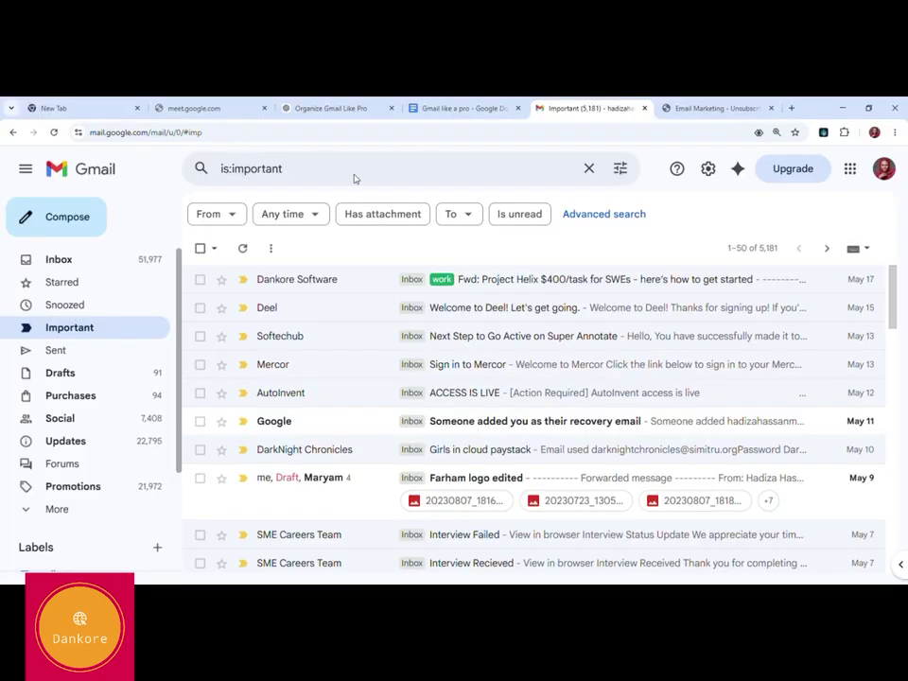
# Open the customization settings for the Multiple Inboxes inbox type.
pyautogui.click(709, 170)
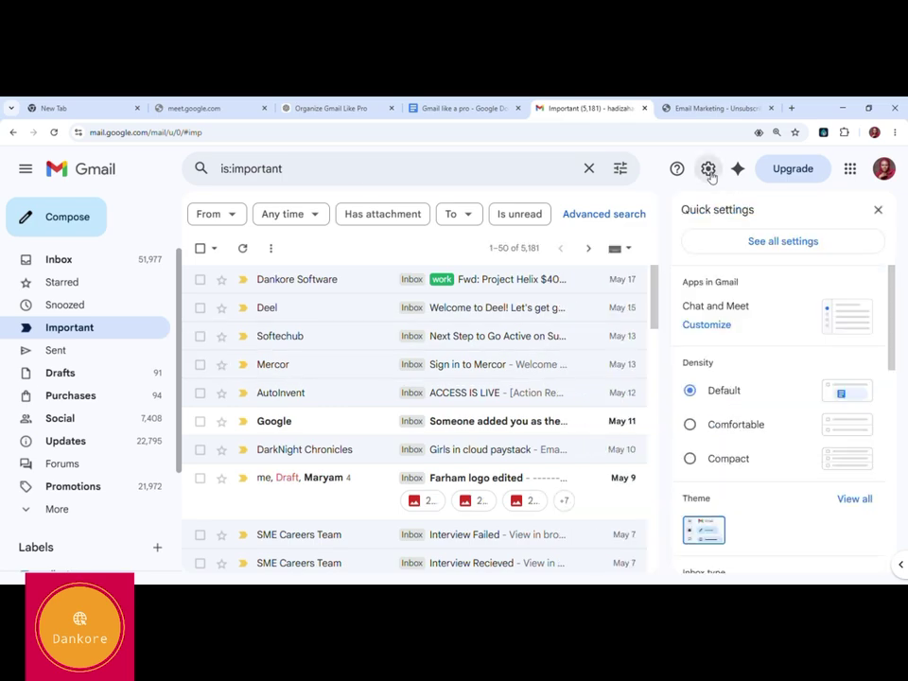
pyautogui.moveTo(891, 296); pyautogui.dragTo(897, 432)
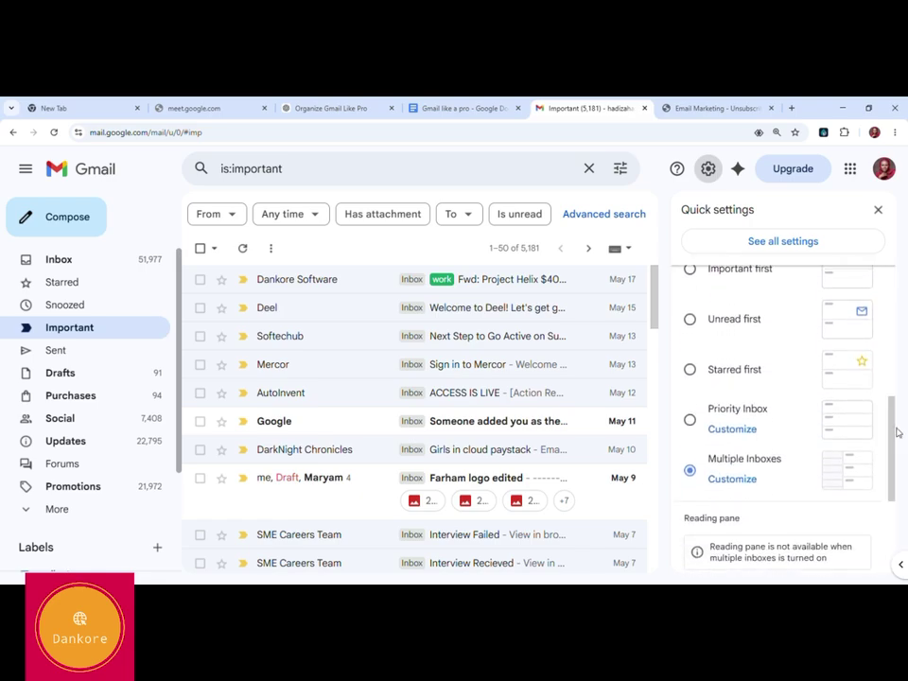
pyautogui.click(747, 479)
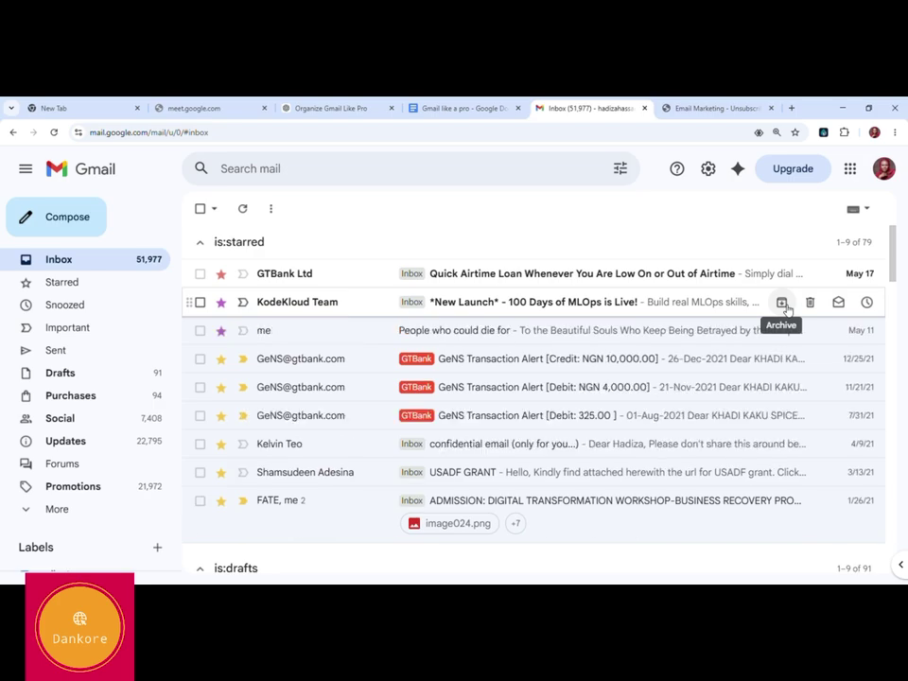
# Archive the starred KodeKloud Team email about 100 Days of MLOps.
pyautogui.click(782, 303)
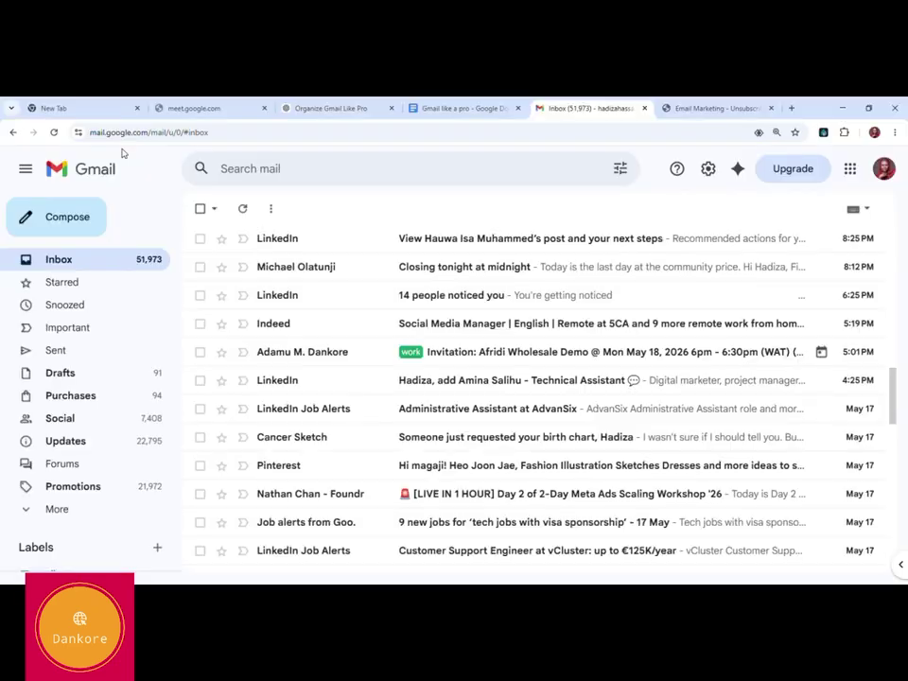
# Turn keyboard shortcuts on in the general settings and save the changes.
pyautogui.click(711, 172)
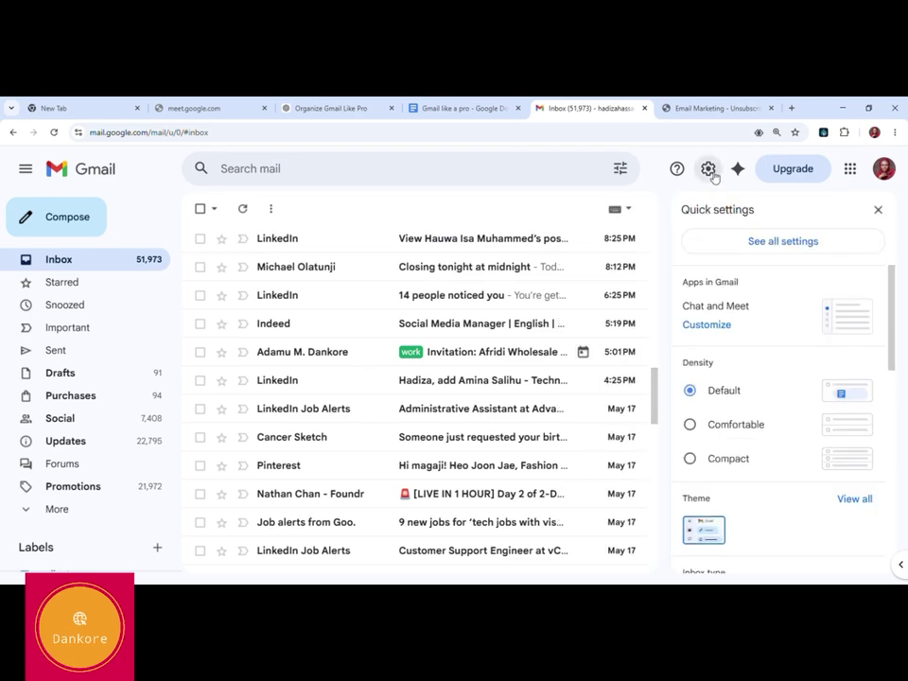
pyautogui.click(772, 242)
pyautogui.scroll(-8, 903, 474)
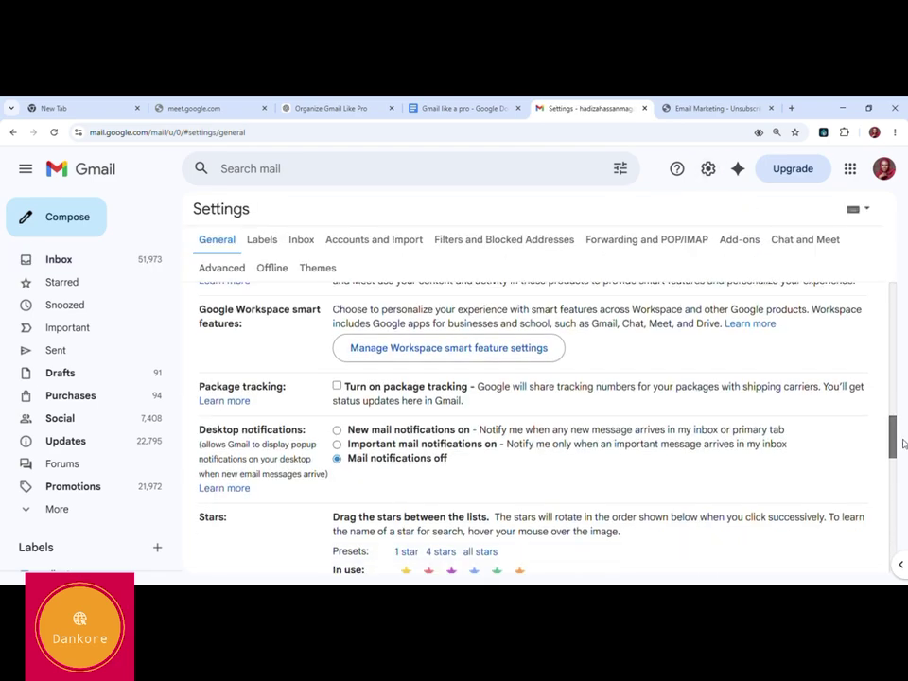
pyautogui.moveTo(903, 475); pyautogui.dragTo(903, 483)
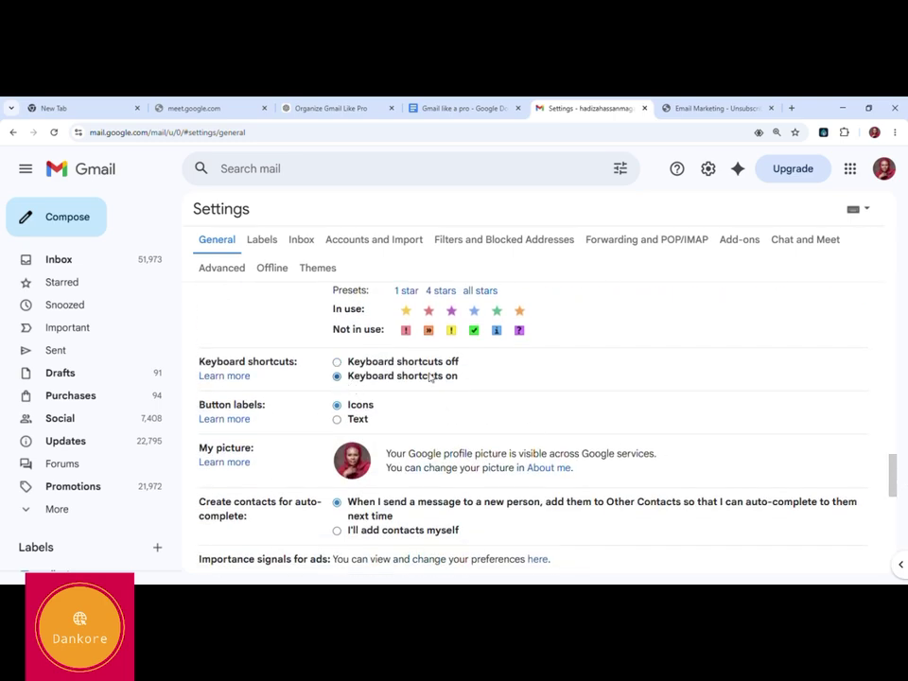
pyautogui.moveTo(894, 480); pyautogui.dragTo(898, 548)
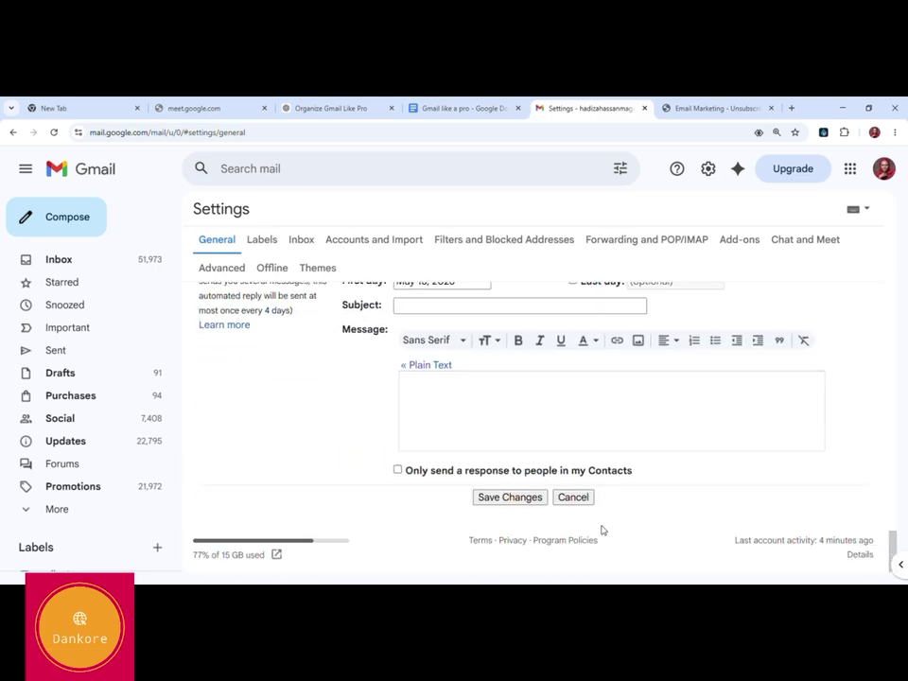
pyautogui.click(530, 498)
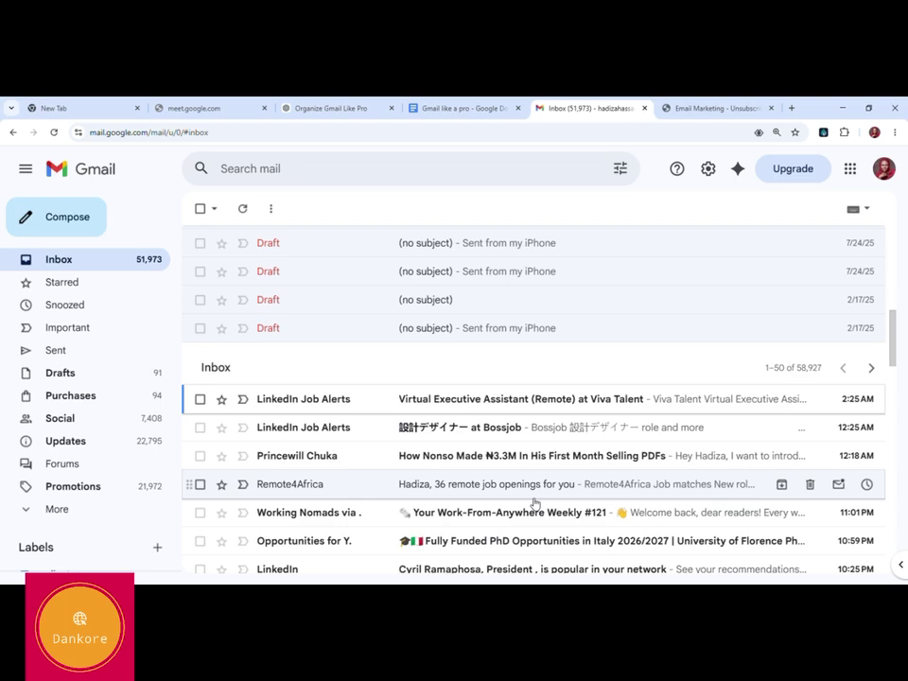